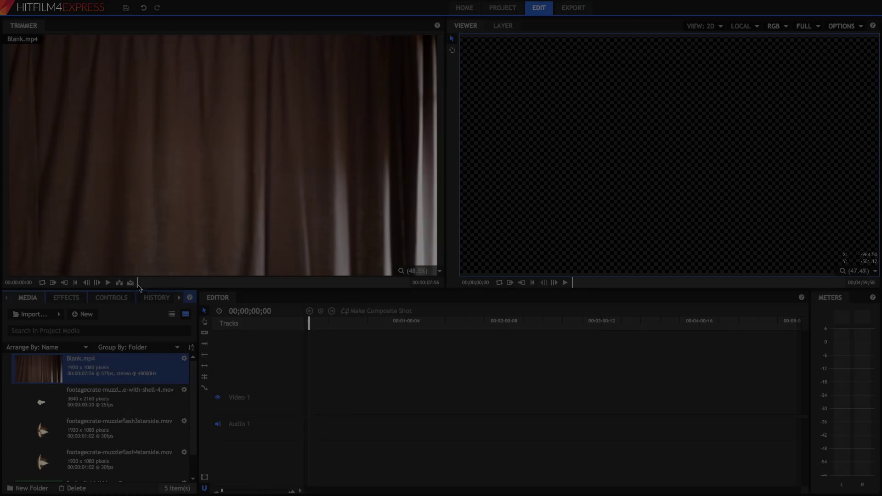
- Preview Blank.mp4, then make a 1920×1080, 57 fps composite shot from it
{"action": "left_click", "coordinate": [109, 283]}
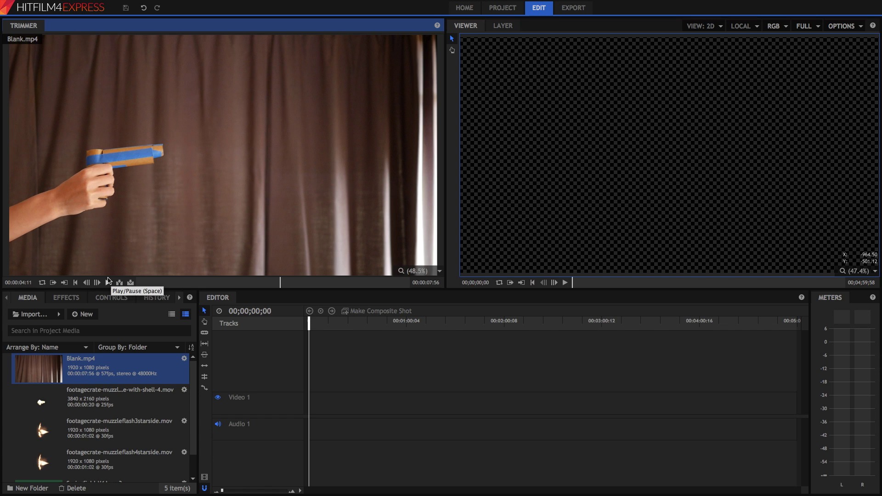
{"action": "left_click", "coordinate": [105, 285]}
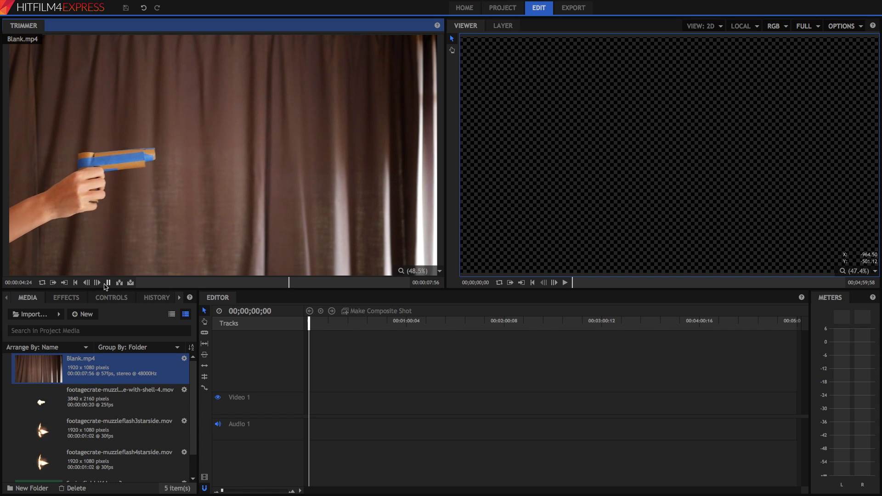
{"action": "right_click", "coordinate": [123, 369]}
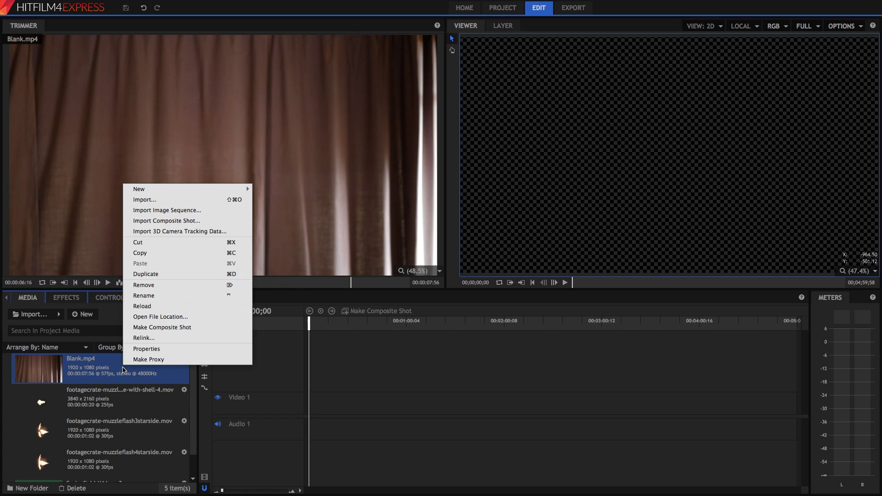
{"action": "left_click", "coordinate": [145, 327]}
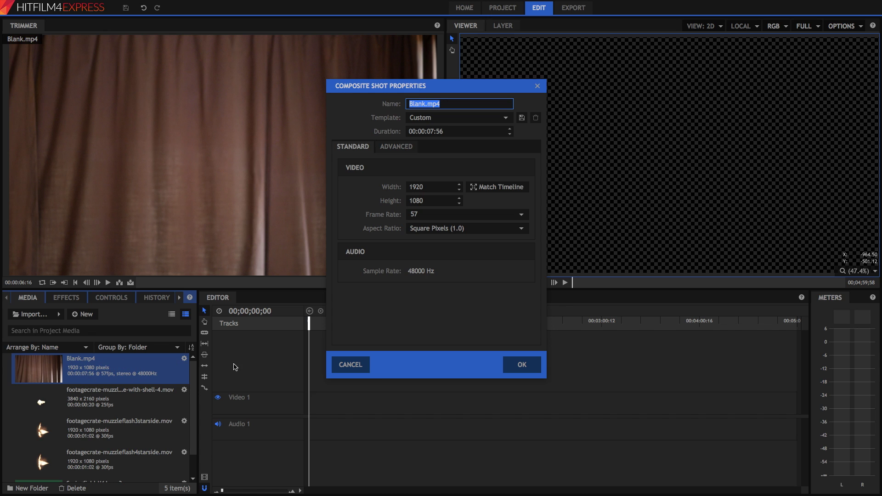
{"action": "left_click", "coordinate": [534, 369]}
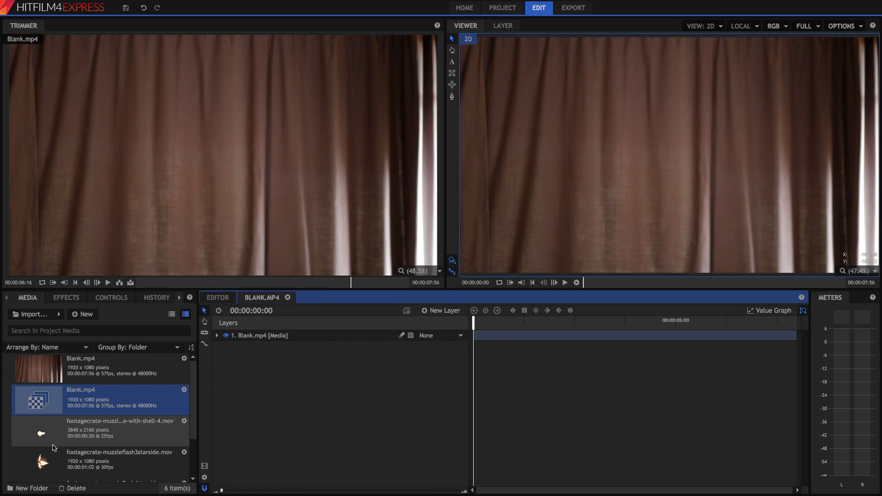
- Load the shell muzzle flash and scrub through it into its smoke frames
{"action": "left_click", "coordinate": [84, 442]}
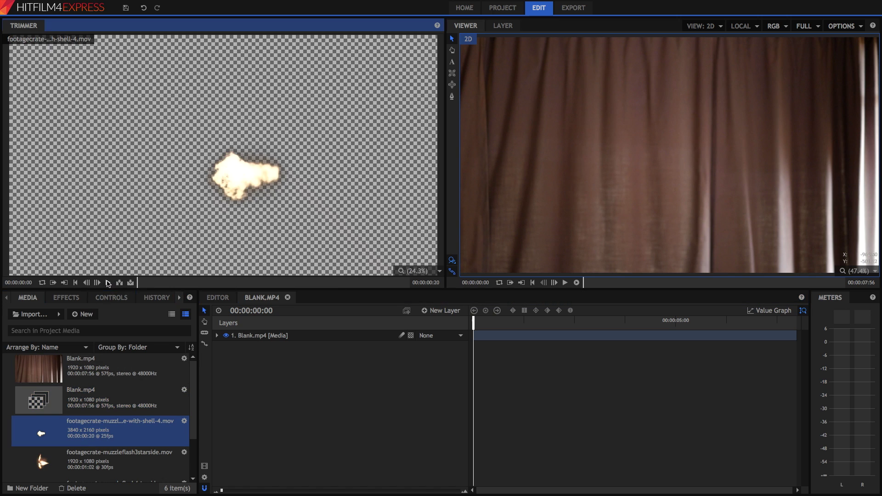
{"action": "left_click", "coordinate": [109, 283]}
{"action": "left_click_drag", "start_coordinate": [139, 284], "coordinate": [167, 283]}
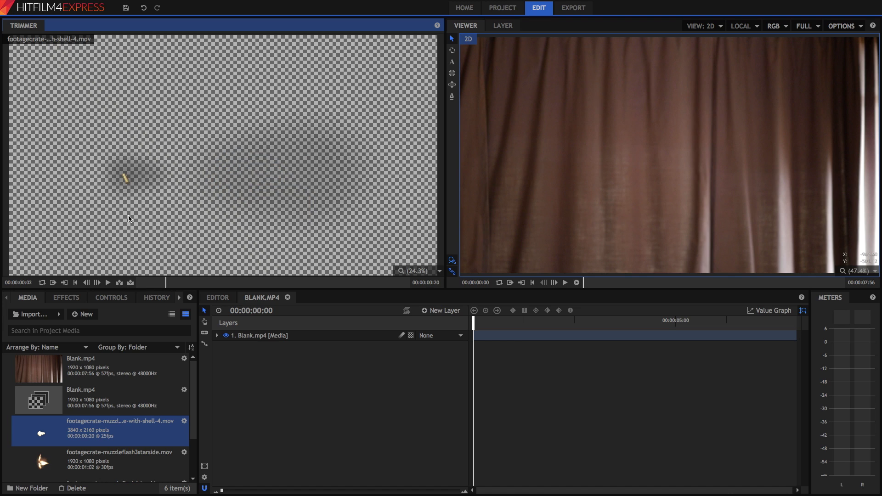
{"action": "left_click_drag", "start_coordinate": [179, 282], "coordinate": [295, 283]}
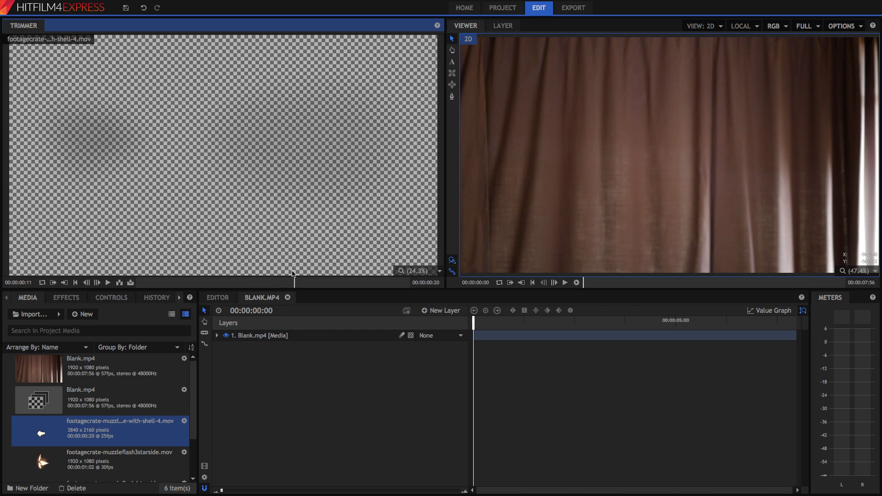
- Preview muzzleflash3starside, then load and play footagecrate-muzzleflash4starside.mov
{"action": "scroll", "coordinate": [120, 413], "scroll_direction": "down", "scroll_amount": 2}
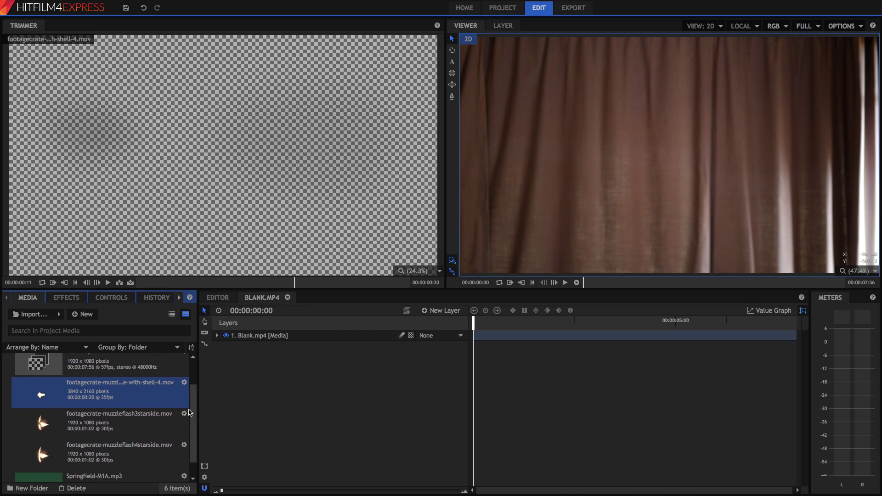
{"action": "left_click", "coordinate": [122, 419]}
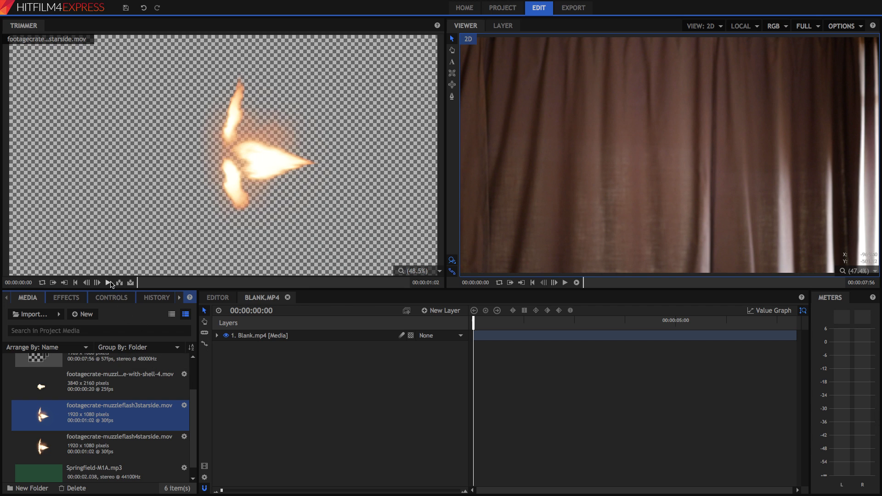
{"action": "left_click", "coordinate": [109, 283]}
{"action": "left_click", "coordinate": [115, 443]}
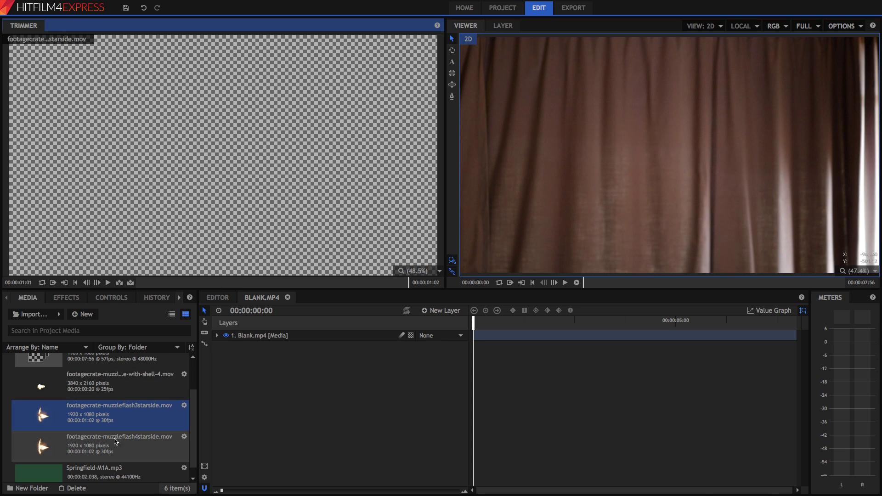
{"action": "left_click", "coordinate": [108, 283]}
{"action": "left_click", "coordinate": [107, 282]}
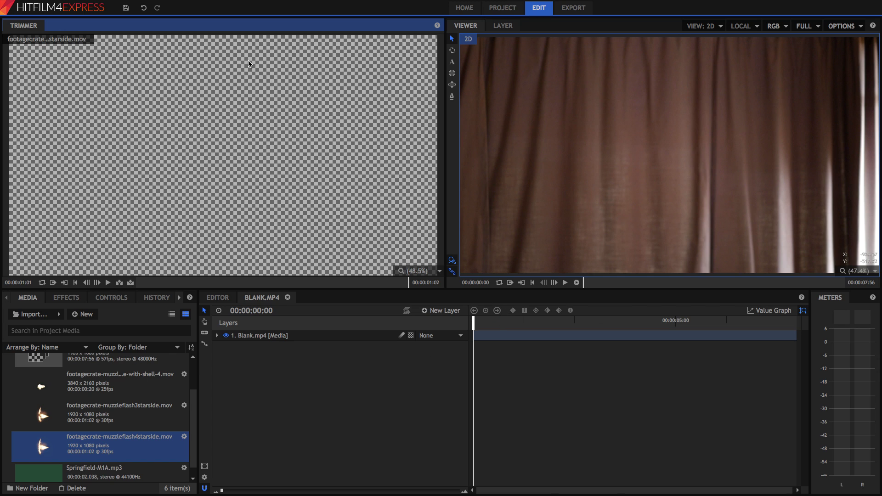
- Switch HitFilm to the Compositing workspace layout
{"action": "left_click", "coordinate": [115, 5]}
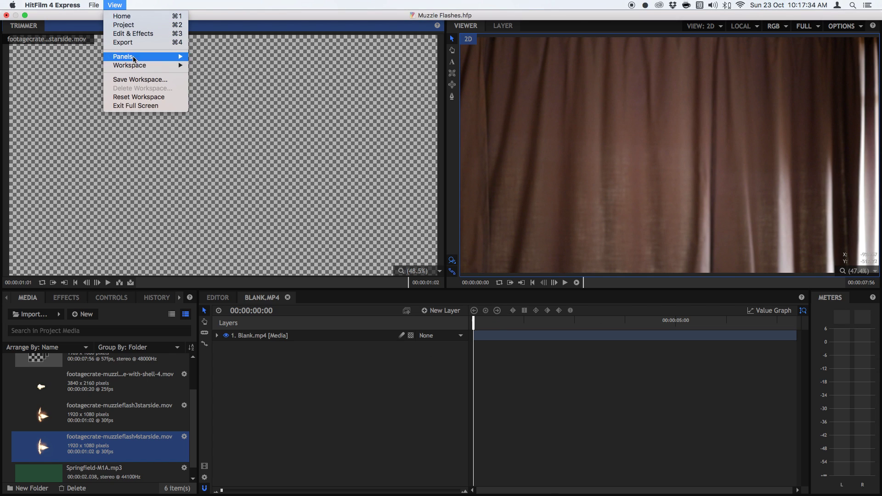
{"action": "mouse_move", "coordinate": [174, 65]}
{"action": "left_click", "coordinate": [240, 82]}
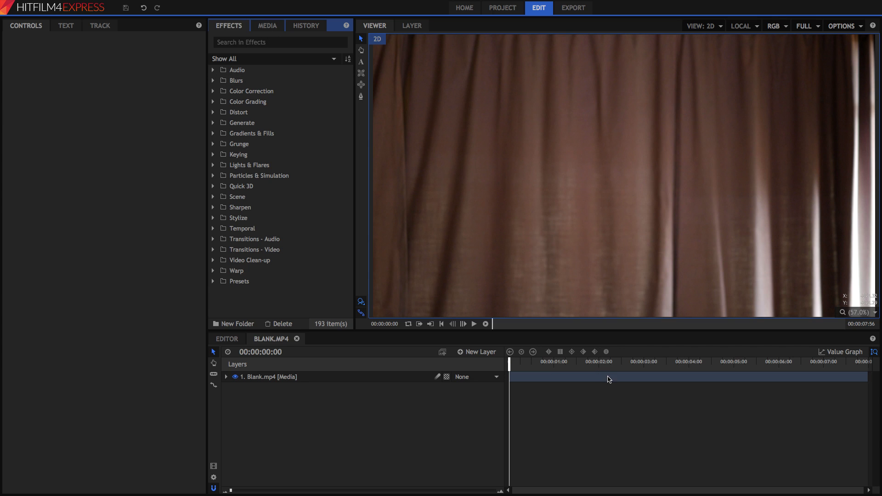
- Cue the composite's playhead to 00:00:03:05, the frame where the gun fires
{"action": "left_click_drag", "start_coordinate": [610, 364], "coordinate": [647, 357]}
{"action": "key", "text": "Left"}
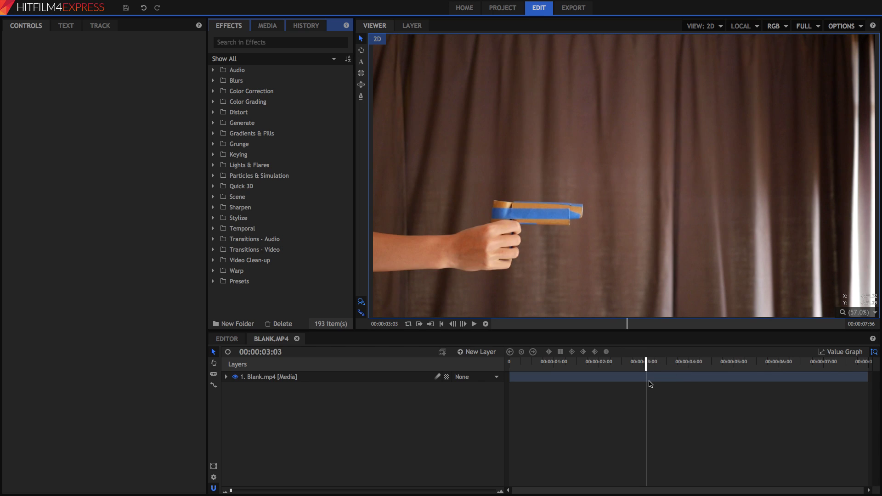
{"action": "key", "text": "Right"}
{"action": "left_click", "coordinate": [651, 381]}
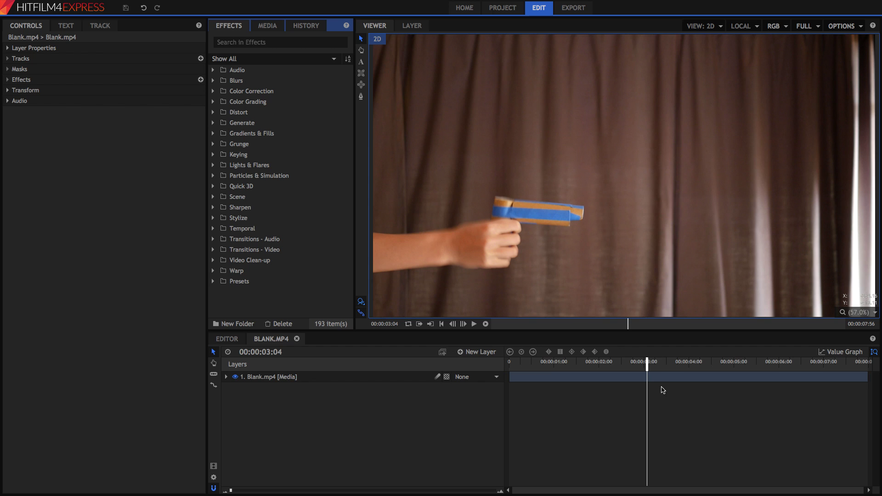
{"action": "key", "text": "Left"}
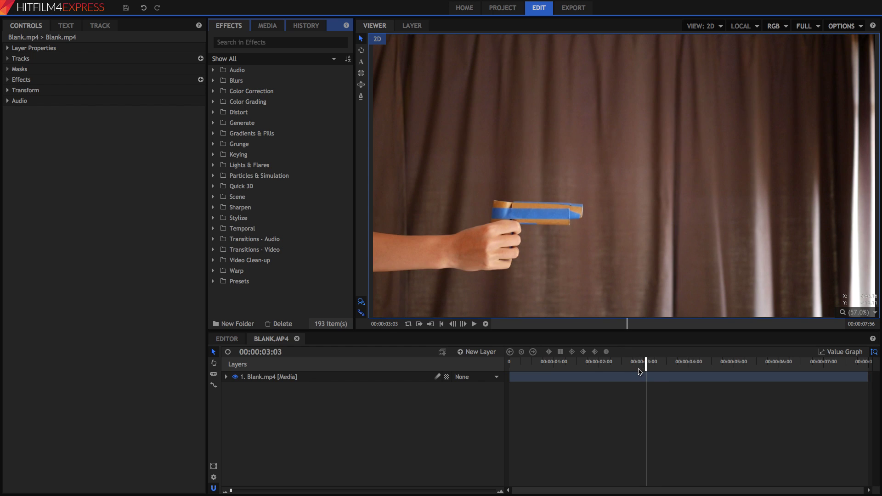
{"action": "key", "text": "Right"}
{"action": "key", "text": "Right"}
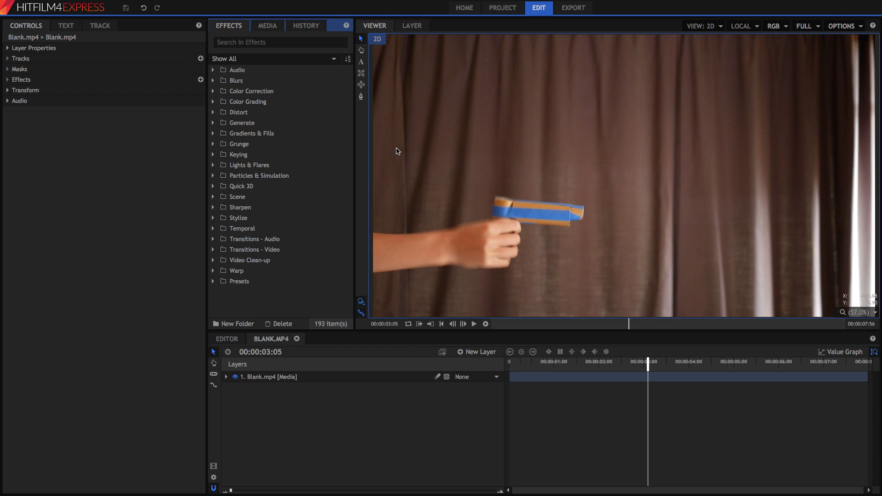
- Place the four-star side muzzle flash above Blank.mp4 at 00:00:03:05, then clear the effects search
{"action": "left_click", "coordinate": [274, 26]}
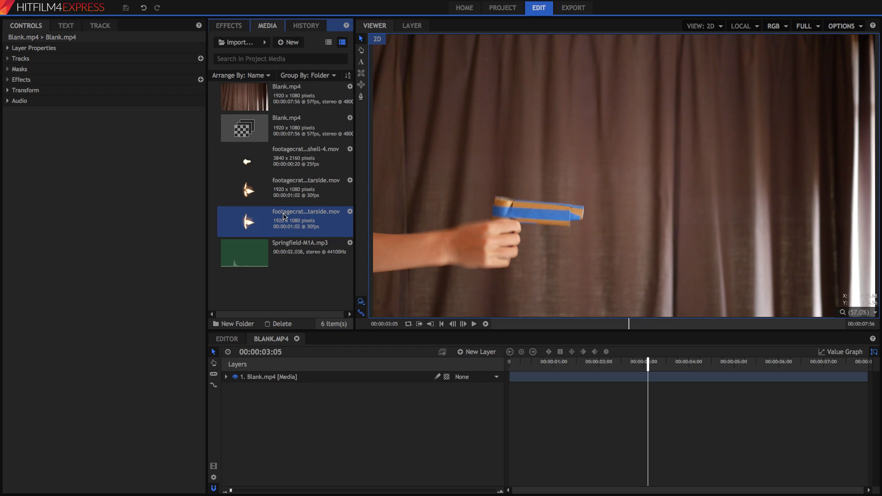
{"action": "left_click_drag", "start_coordinate": [278, 220], "coordinate": [655, 396]}
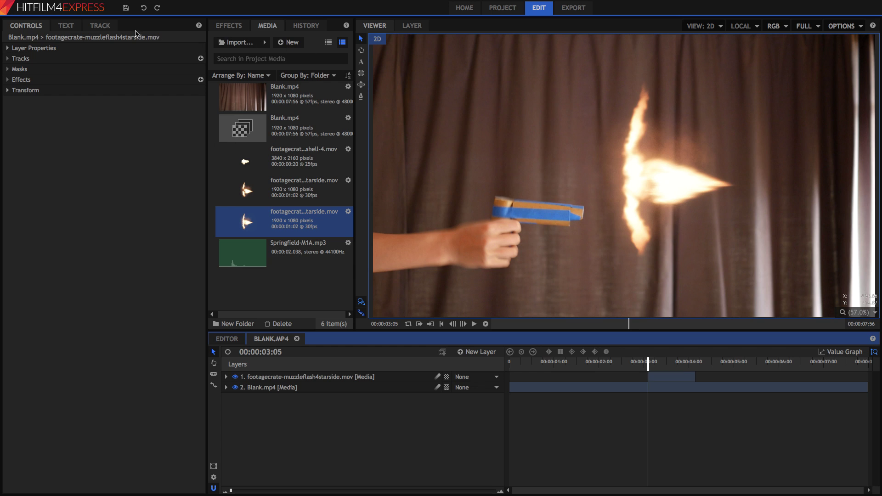
{"action": "left_click", "coordinate": [229, 26]}
{"action": "type", "text": "lum"}
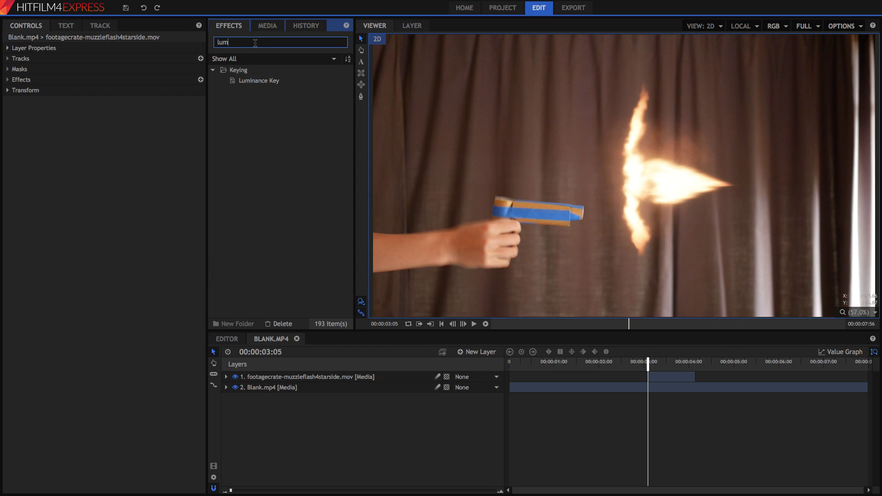
{"action": "key", "text": "BackSpace"}
{"action": "key", "text": "BackSpace"}
{"action": "key", "text": "BackSpace"}
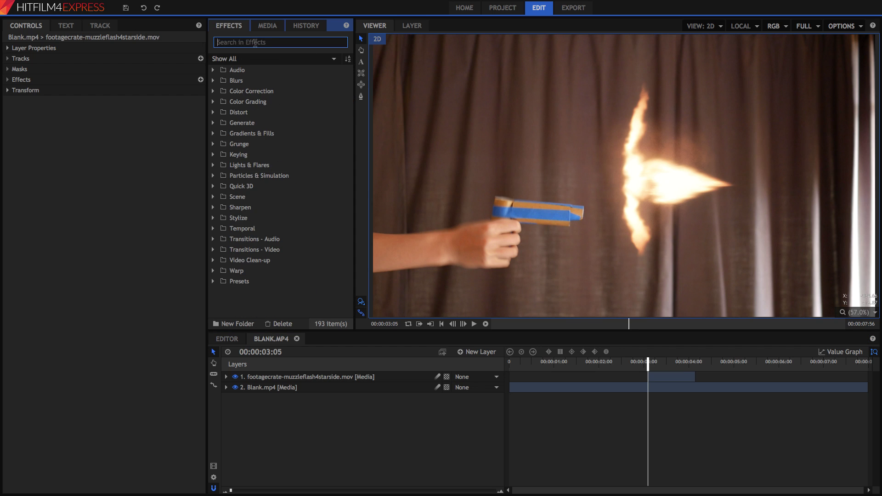
{"action": "type", "text": "dem"}
{"action": "key", "text": "BackSpace"}
{"action": "key", "text": "BackSpace"}
{"action": "key", "text": "BackSpace"}
{"action": "key", "text": "BackSpace"}
- Shrink the muzzle flash, place it on the barrel tip and stretch it wider
{"action": "left_click", "coordinate": [337, 380]}
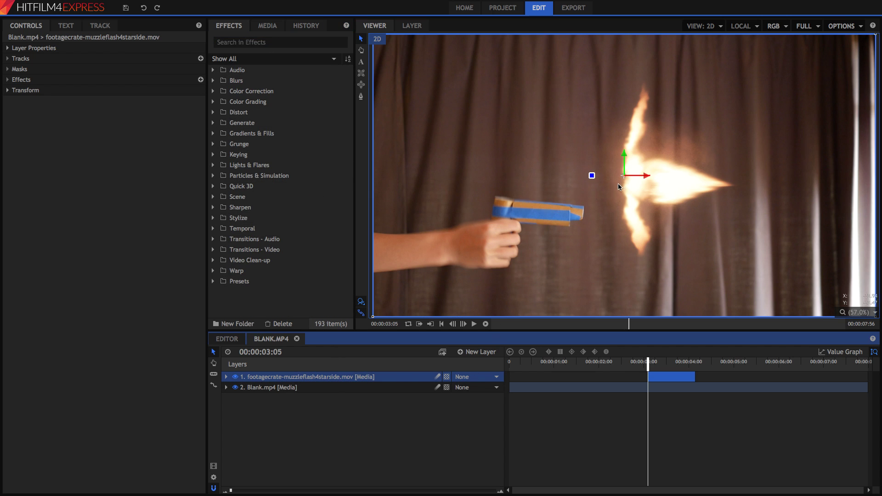
{"action": "left_click_drag", "start_coordinate": [618, 183], "coordinate": [628, 208]}
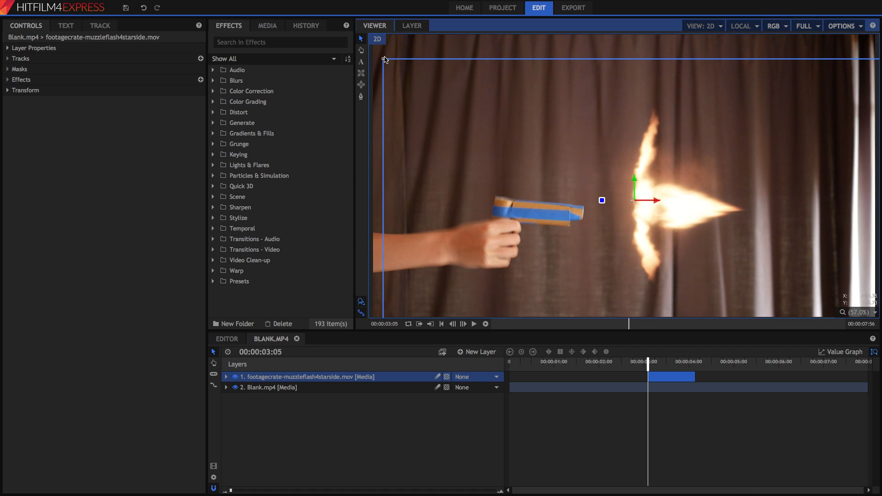
{"action": "left_click_drag", "start_coordinate": [384, 60], "coordinate": [546, 123]}
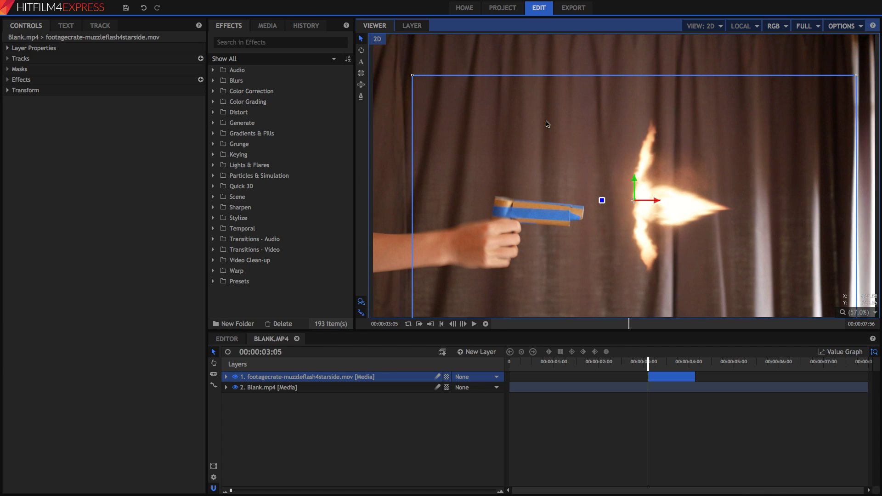
{"action": "left_click_drag", "start_coordinate": [413, 77], "coordinate": [445, 93]}
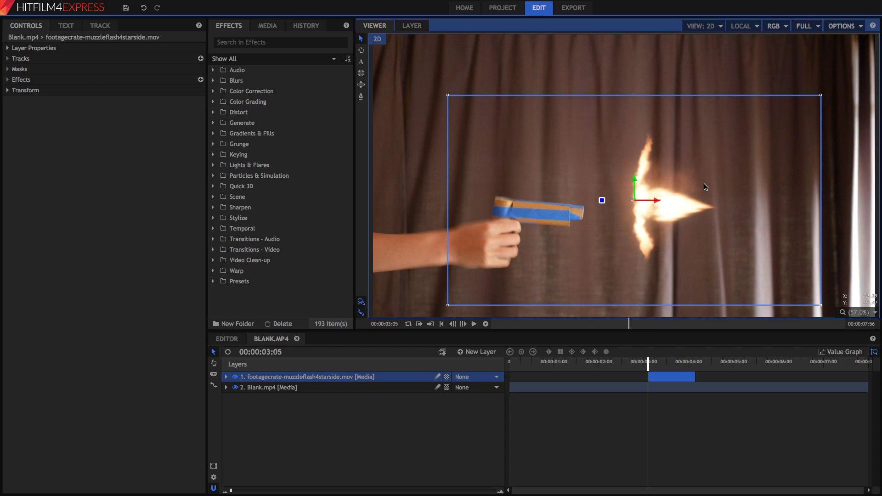
{"action": "left_click_drag", "start_coordinate": [669, 202], "coordinate": [649, 217]}
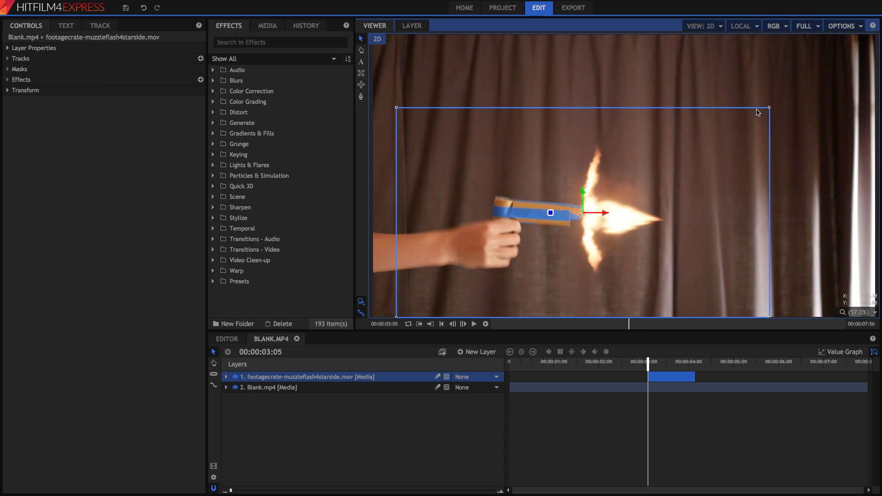
{"action": "left_click_drag", "start_coordinate": [769, 108], "coordinate": [739, 137]}
{"action": "left_click_drag", "start_coordinate": [693, 202], "coordinate": [695, 201]}
{"action": "left_click_drag", "start_coordinate": [736, 126], "coordinate": [746, 122]}
{"action": "left_click_drag", "start_coordinate": [706, 183], "coordinate": [703, 184]}
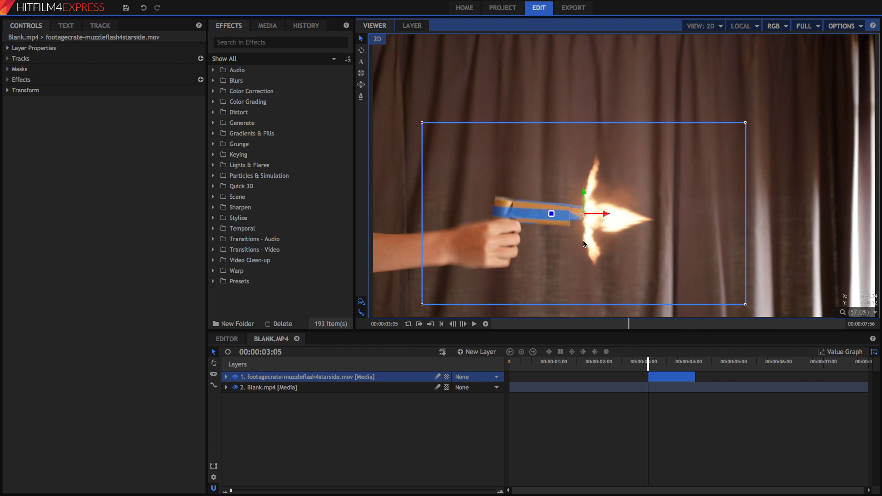
{"action": "left_click_drag", "start_coordinate": [745, 305], "coordinate": [801, 291]}
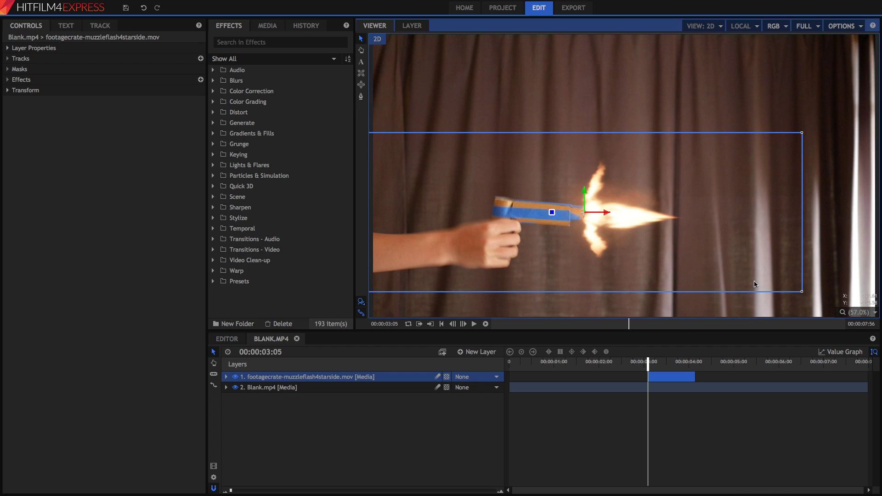
- Play back the firing moment to check the flash placement
{"action": "left_click", "coordinate": [708, 401]}
{"action": "key", "text": "Right"}
{"action": "key", "text": "space"}
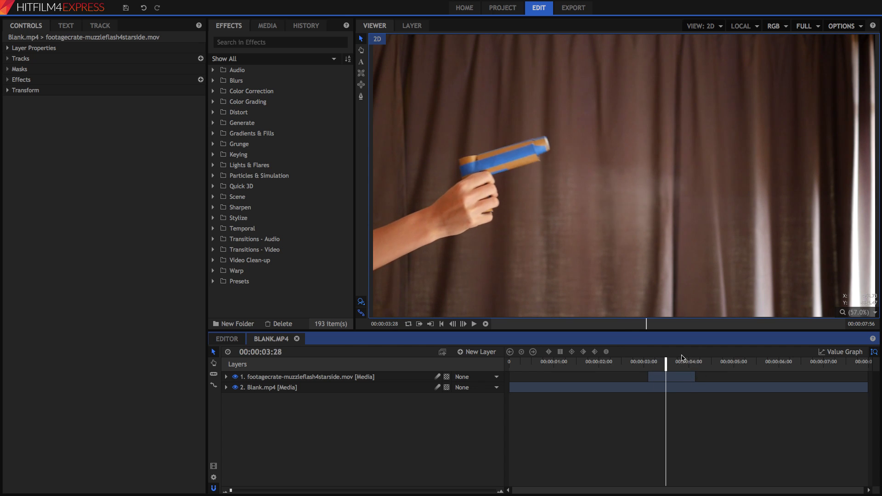
{"action": "key", "text": "space"}
{"action": "left_click", "coordinate": [638, 362]}
{"action": "left_click", "coordinate": [629, 363]}
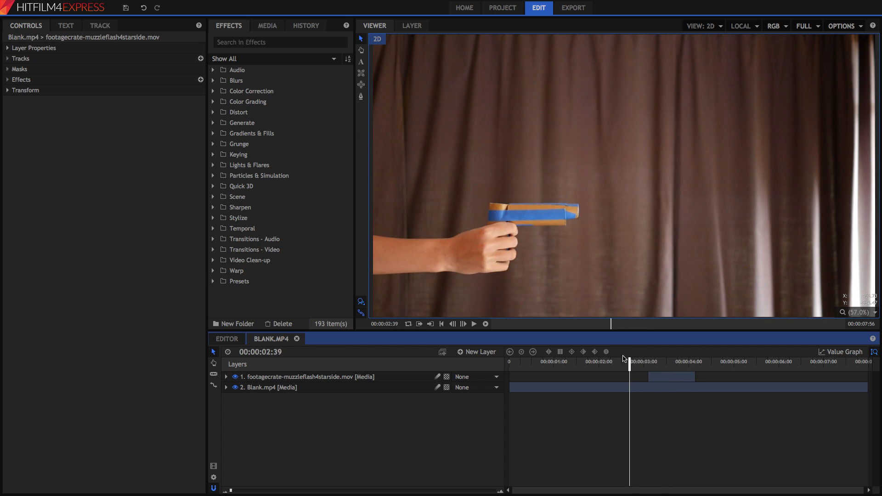
{"action": "left_click", "coordinate": [485, 324]}
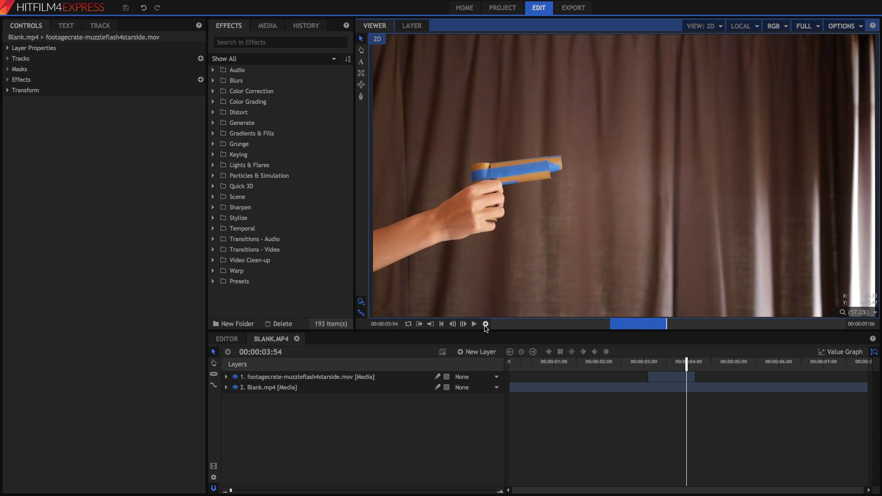
{"action": "left_click", "coordinate": [617, 326]}
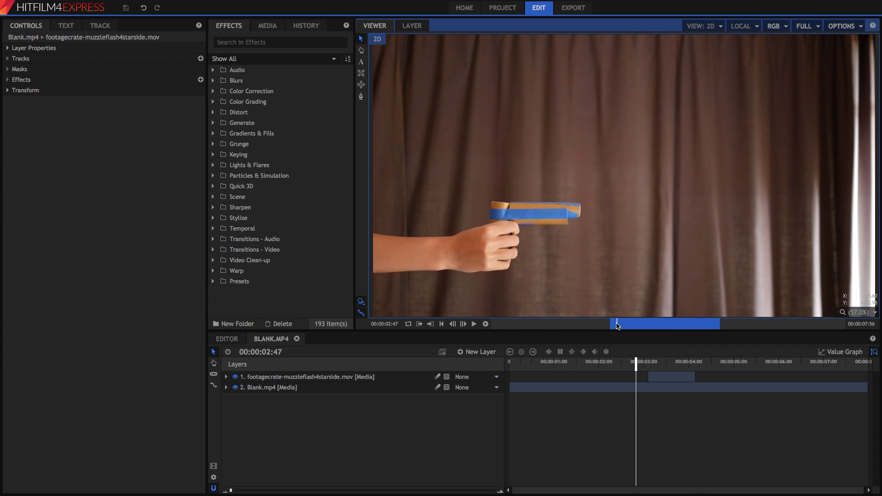
- Nudge the muzzle flash slightly up and left onto the barrel, then show the media list
{"action": "left_click", "coordinate": [595, 211]}
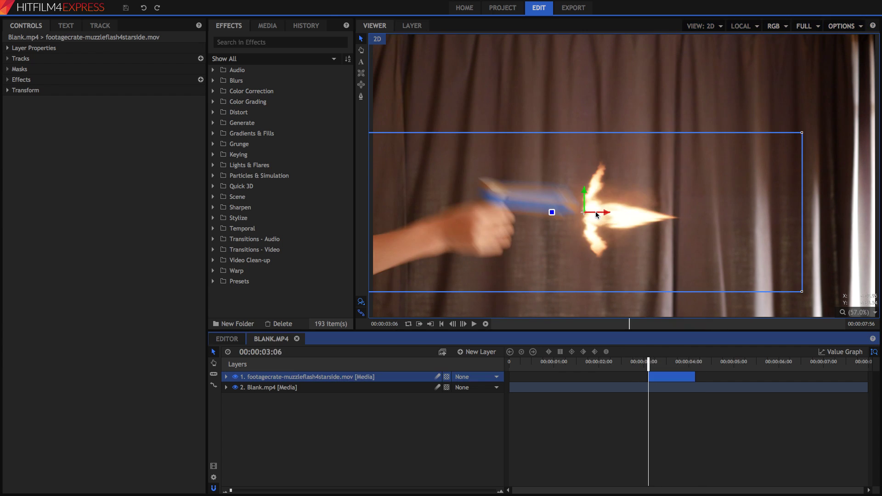
{"action": "left_click_drag", "start_coordinate": [602, 218], "coordinate": [598, 211]}
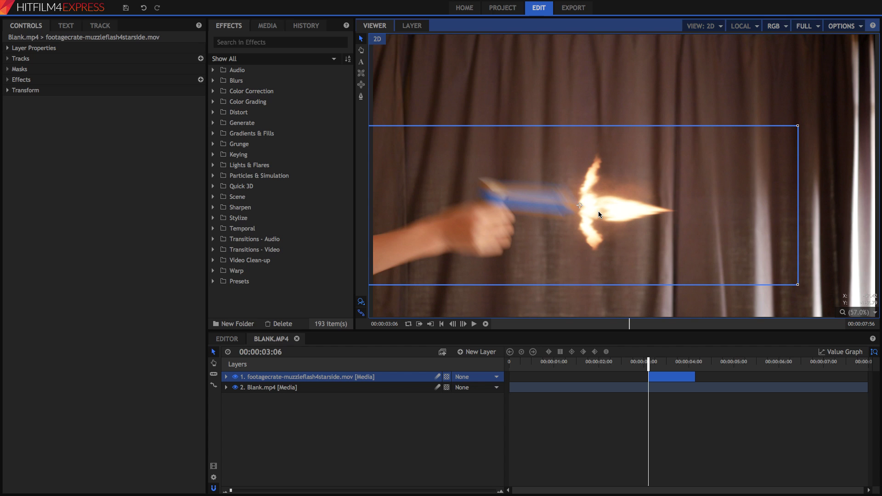
{"action": "key", "text": "Left"}
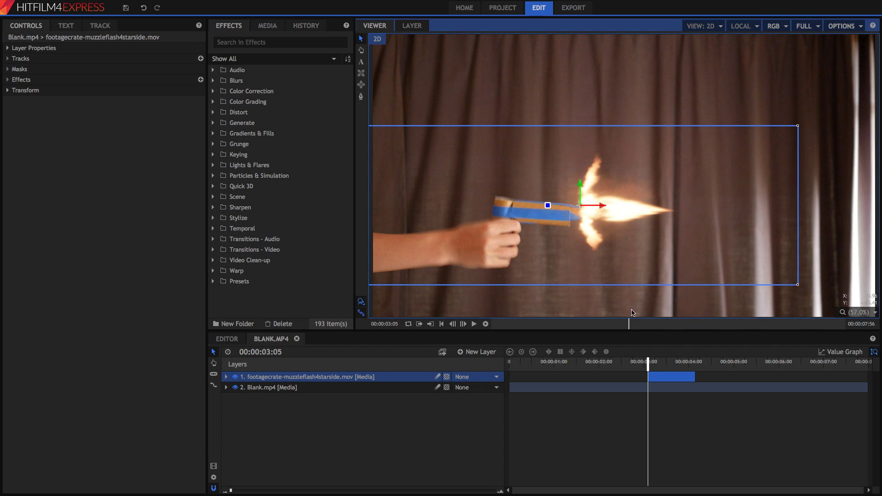
{"action": "key", "text": "Right"}
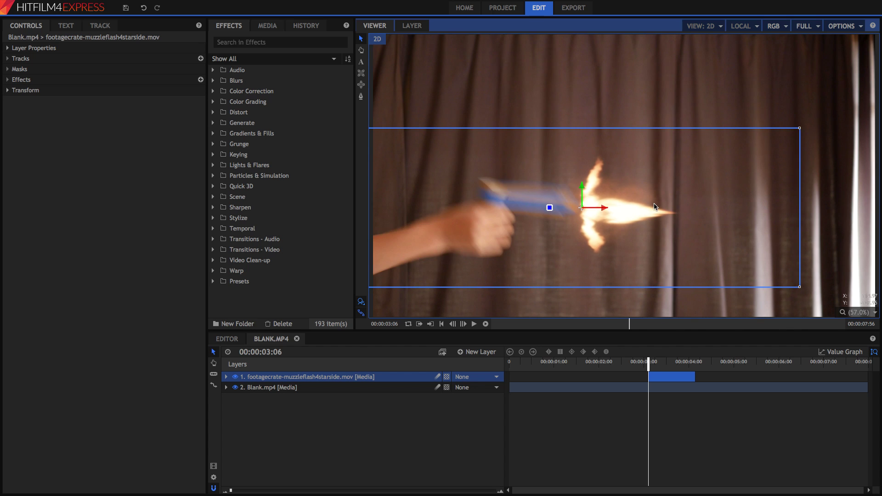
{"action": "key", "text": "Left"}
{"action": "left_click", "coordinate": [268, 25]}
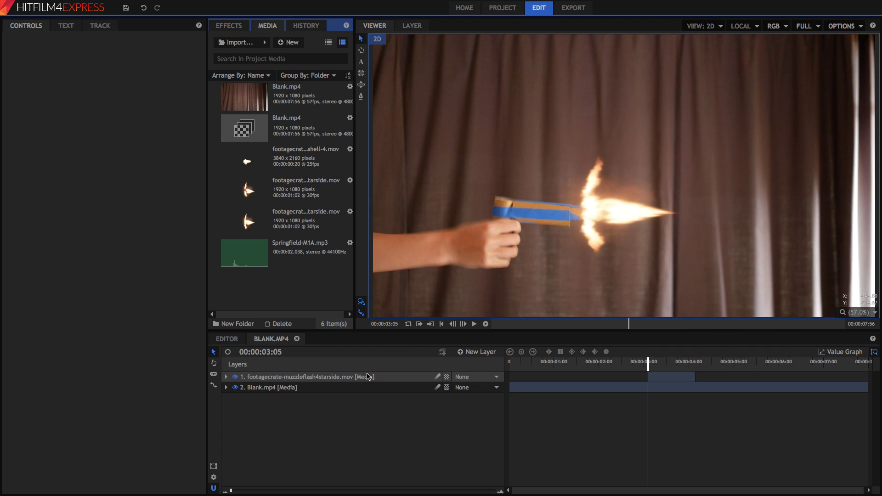
- Add a new black plane layer and apply Light Flares to it
{"action": "left_click", "coordinate": [368, 376]}
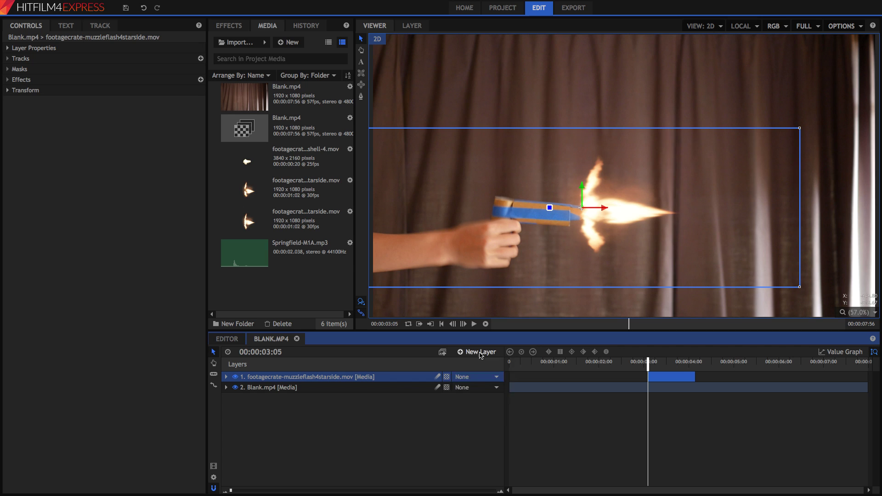
{"action": "left_click", "coordinate": [480, 354]}
{"action": "left_click", "coordinate": [512, 363]}
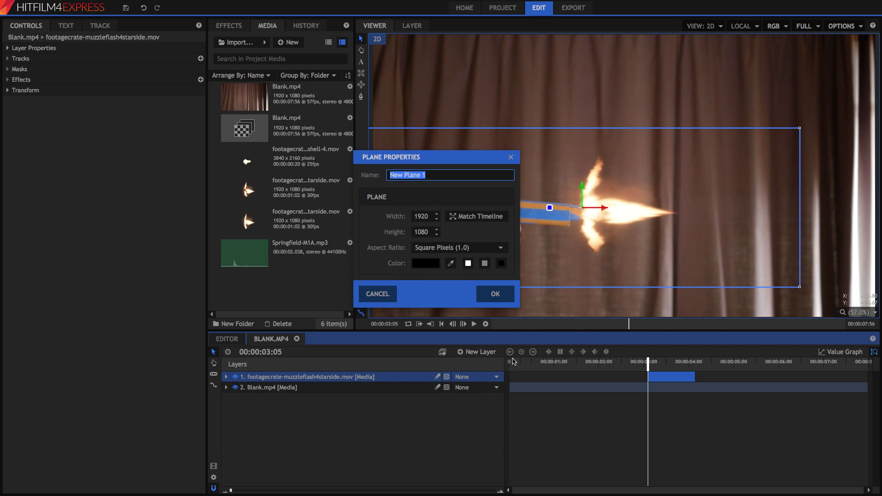
{"action": "left_click", "coordinate": [495, 295]}
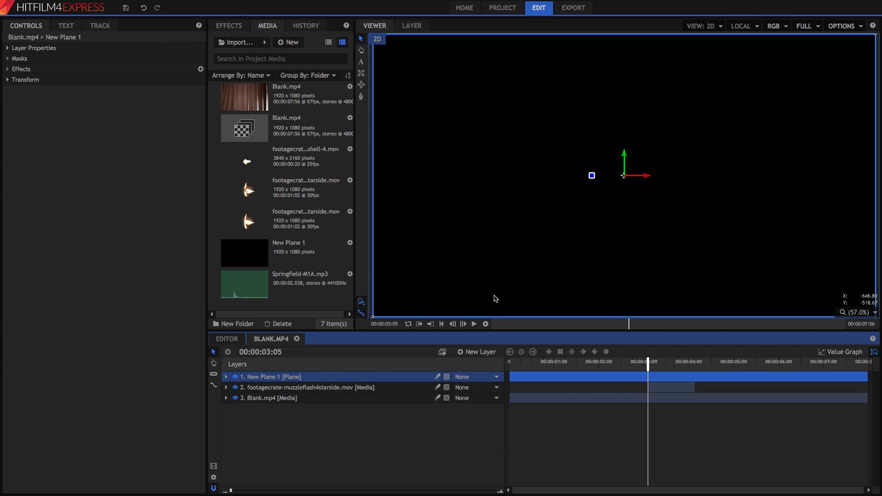
{"action": "left_click", "coordinate": [247, 26]}
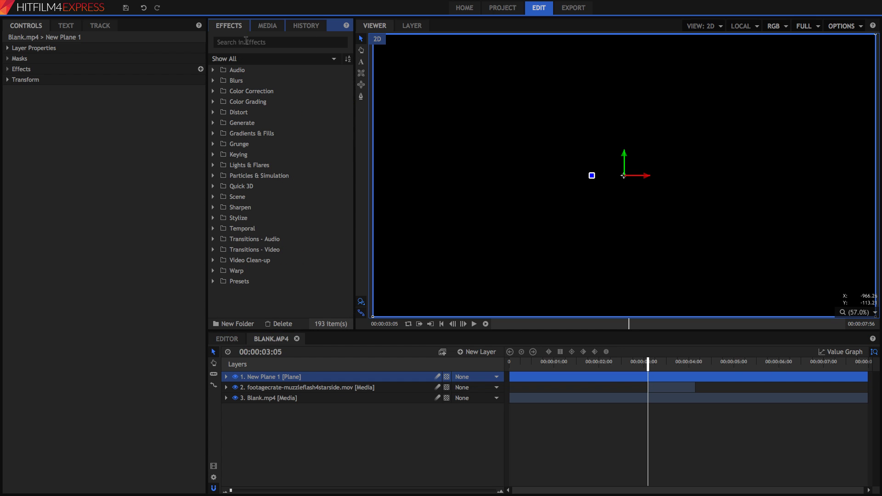
{"action": "left_click", "coordinate": [246, 42]}
{"action": "type", "text": "light"}
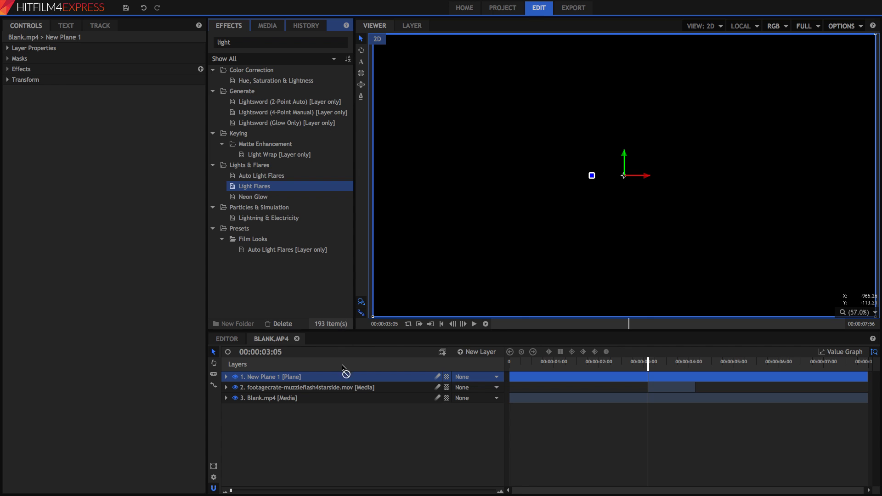
{"action": "left_click_drag", "start_coordinate": [342, 365], "coordinate": [340, 375]}
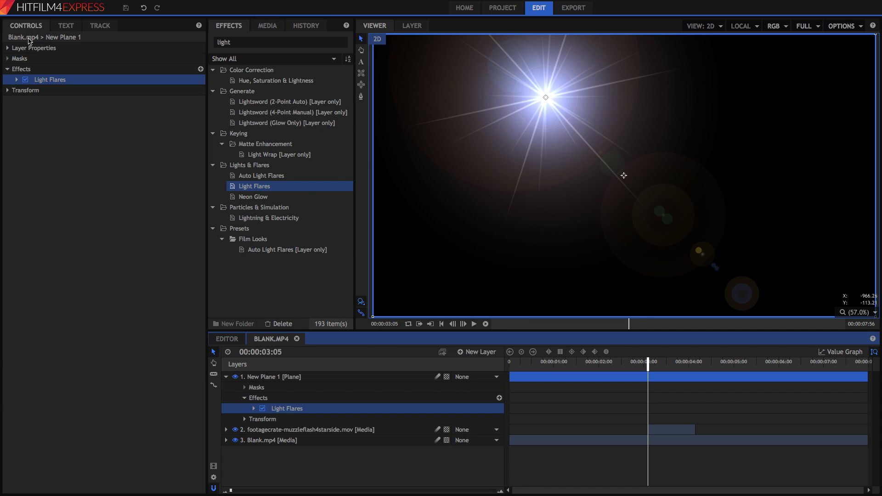
- Set the plane's blend mode to Screen and centre the flare on the gun muzzle
{"action": "left_click", "coordinate": [33, 48]}
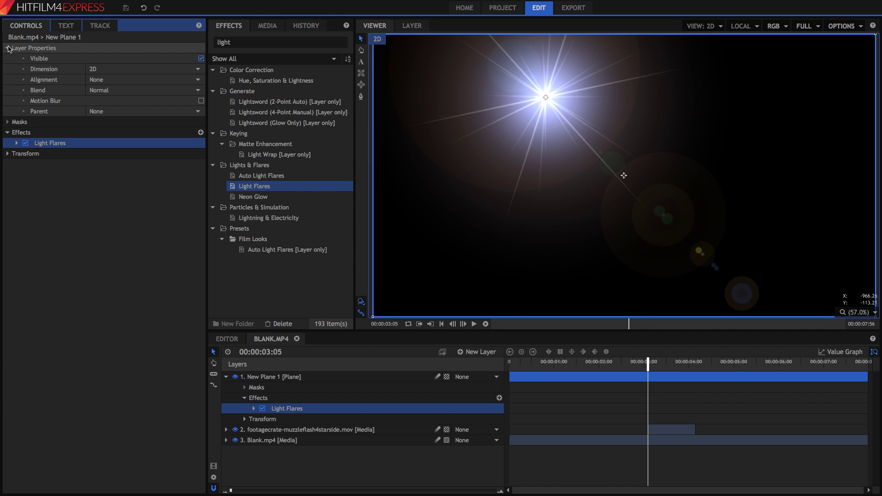
{"action": "left_click", "coordinate": [112, 89]}
{"action": "left_click", "coordinate": [115, 247]}
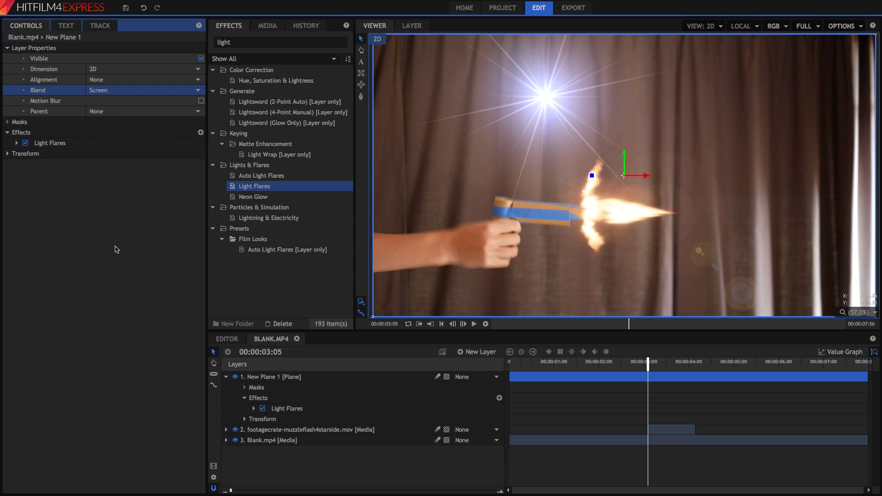
{"action": "left_click_drag", "start_coordinate": [545, 97], "coordinate": [584, 219]}
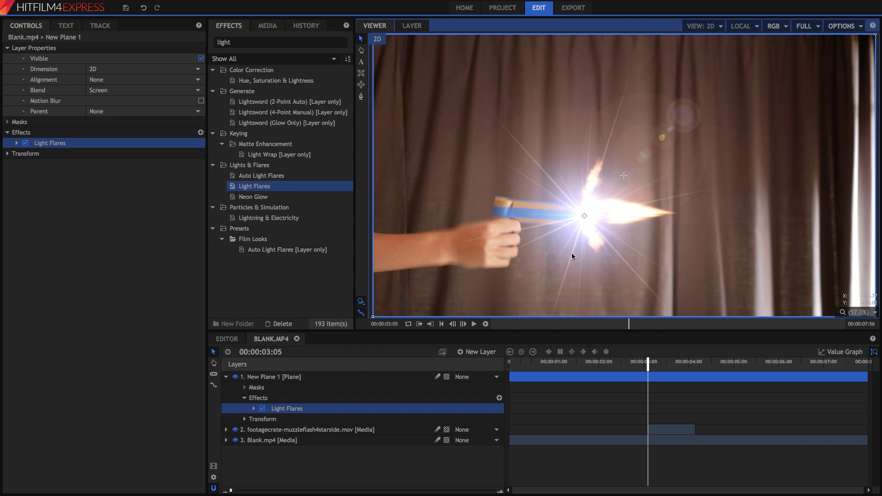
{"action": "left_click", "coordinate": [17, 143]}
- Switch the flare type to Digital Stripe, keeping the hotspot at the muzzle
{"action": "left_click", "coordinate": [121, 154]}
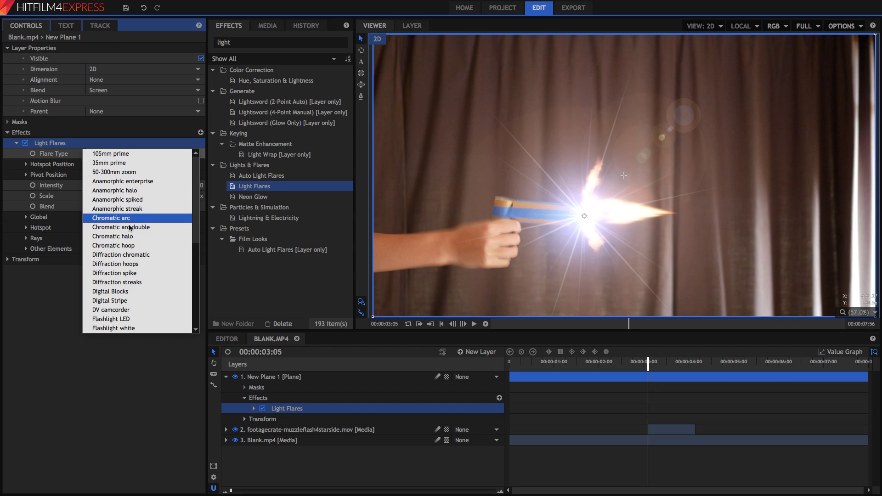
{"action": "left_click", "coordinate": [171, 301]}
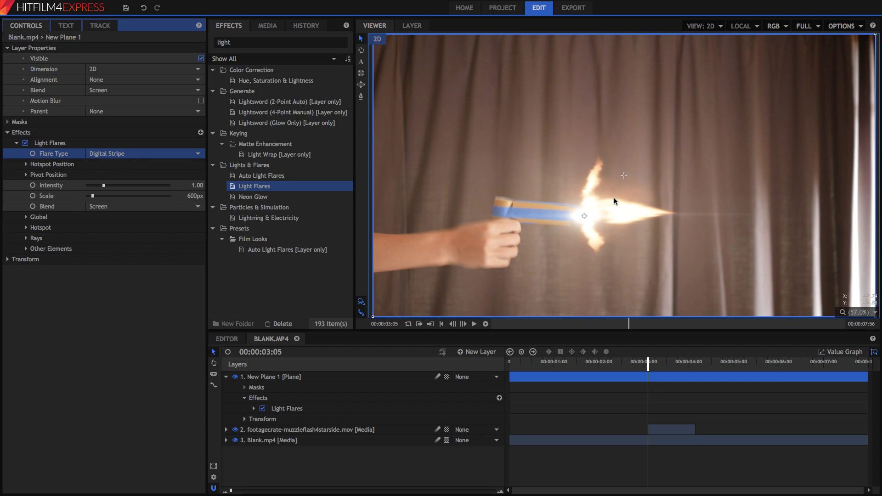
{"action": "mouse_move", "coordinate": [586, 216]}
{"action": "left_mouse_down"}
{"action": "mouse_move", "coordinate": [549, 165]}
{"action": "mouse_move", "coordinate": [574, 137]}
{"action": "mouse_move", "coordinate": [584, 217]}
{"action": "left_mouse_up"}
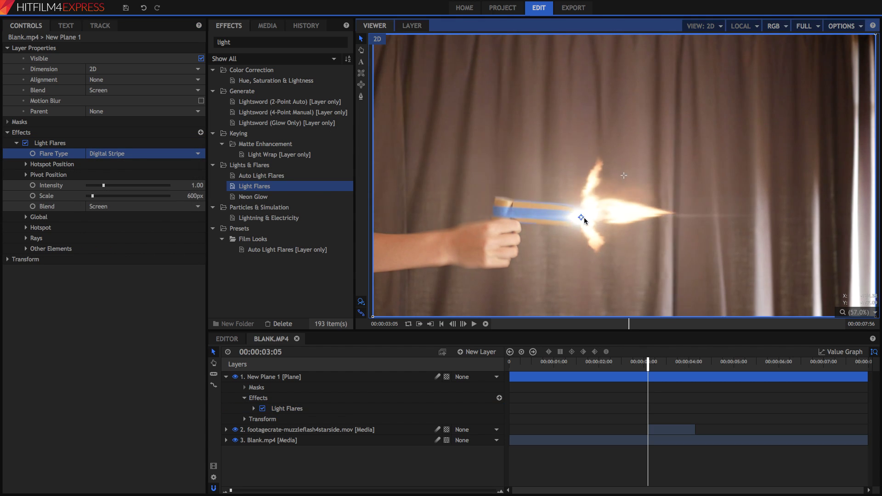
- Try the Lightsword clash orange flare, lower its intensity, and add Hue, Saturation & Lightness
{"action": "left_click", "coordinate": [191, 154]}
{"action": "scroll", "coordinate": [183, 296], "scroll_direction": "down", "scroll_amount": 3}
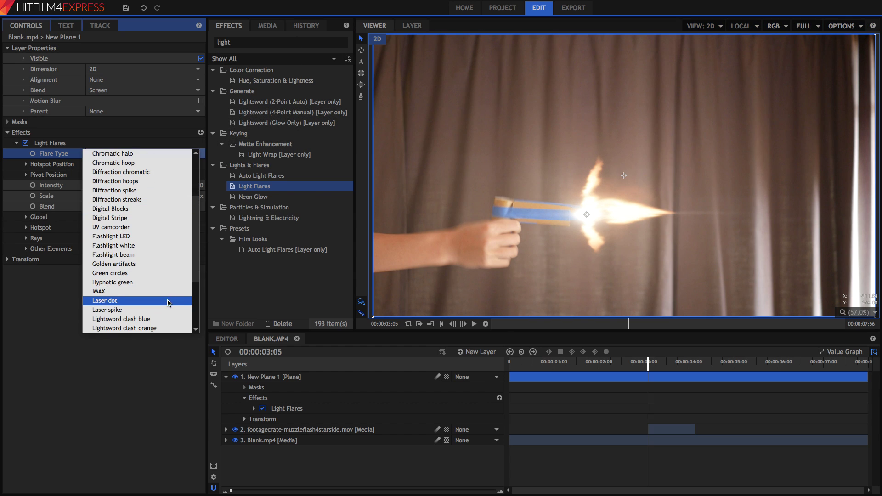
{"action": "left_click", "coordinate": [174, 328]}
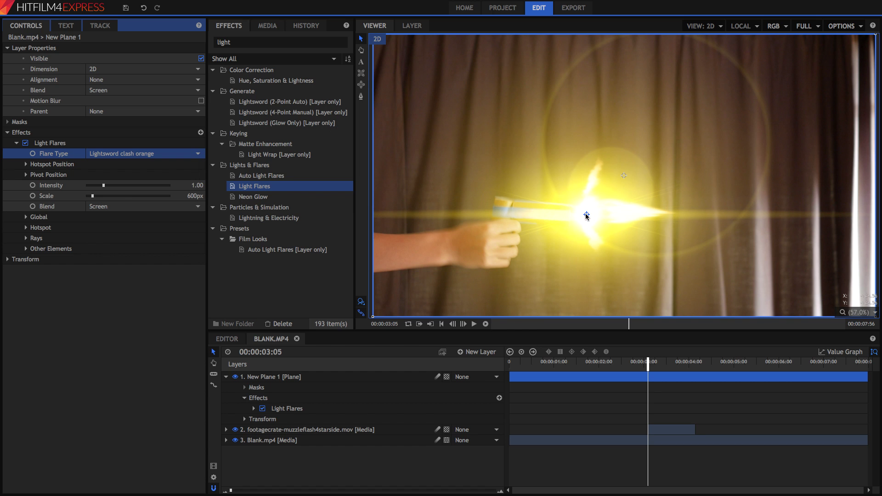
{"action": "mouse_move", "coordinate": [585, 213]}
{"action": "left_mouse_down"}
{"action": "mouse_move", "coordinate": [497, 222]}
{"action": "mouse_move", "coordinate": [585, 211]}
{"action": "left_mouse_up"}
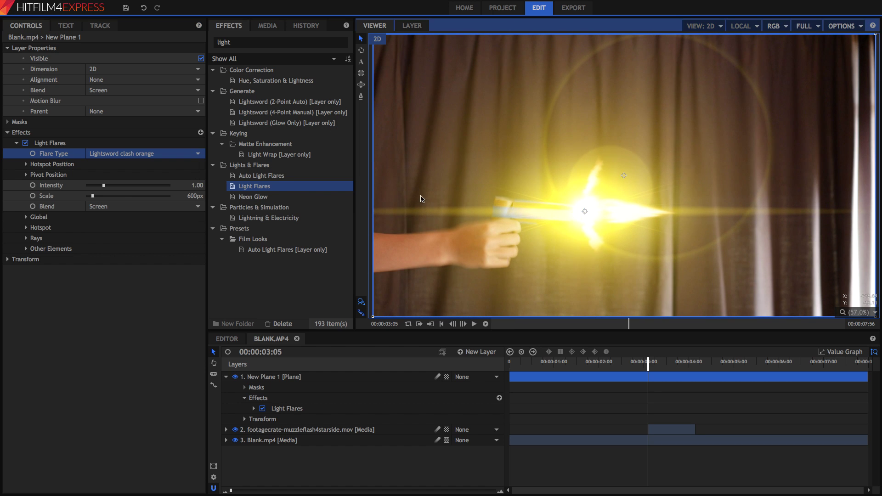
{"action": "left_click_drag", "start_coordinate": [103, 185], "coordinate": [90, 197]}
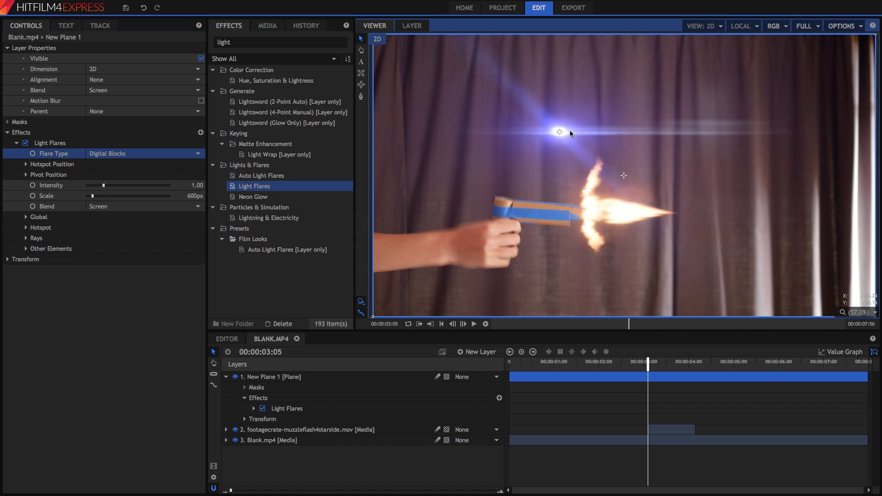
{"action": "left_click_drag", "start_coordinate": [562, 131], "coordinate": [582, 214]}
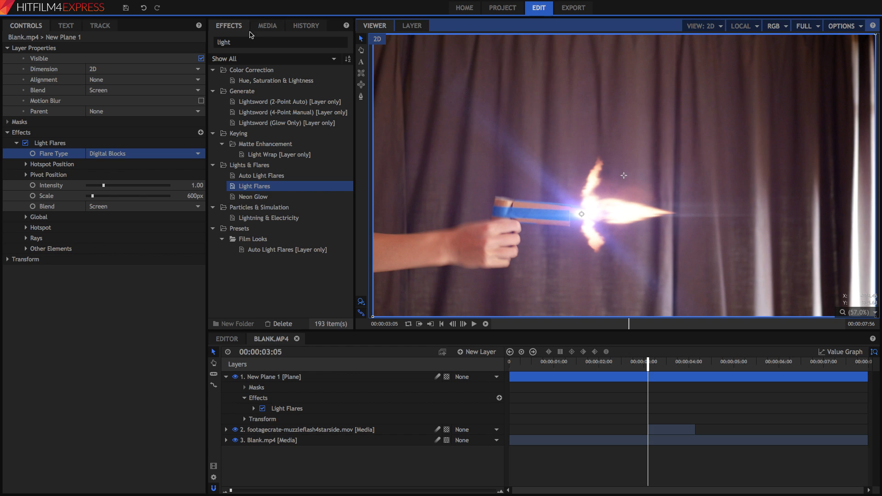
{"action": "left_click_drag", "start_coordinate": [264, 82], "coordinate": [66, 248]}
- Shift the flare's Master hue to 147.6° for an orange tint
{"action": "left_click", "coordinate": [17, 259]}
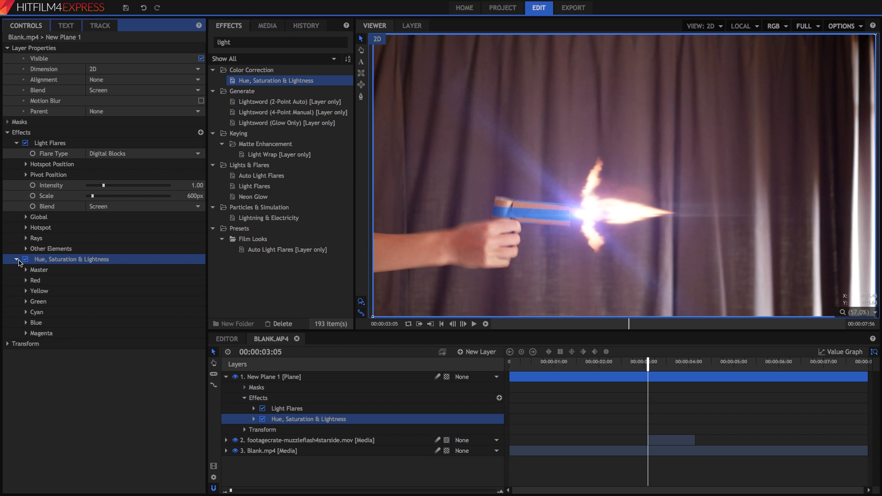
{"action": "left_click", "coordinate": [25, 270]}
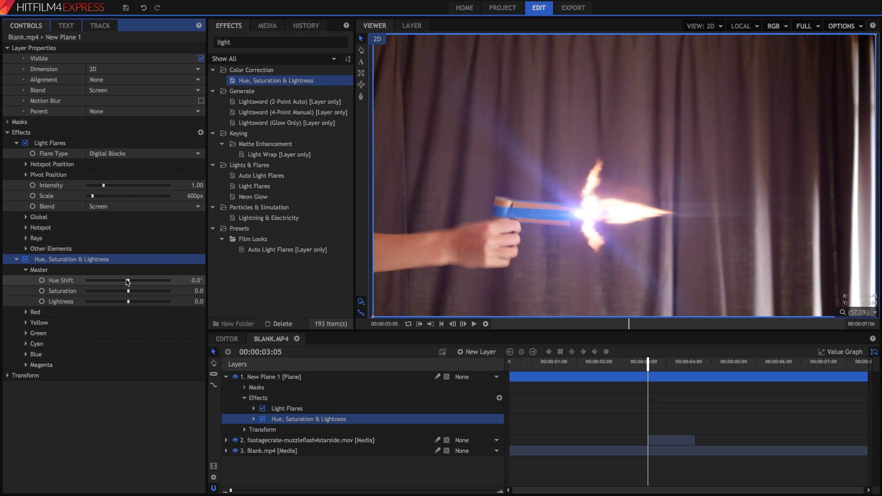
{"action": "left_click_drag", "start_coordinate": [127, 281], "coordinate": [162, 283]}
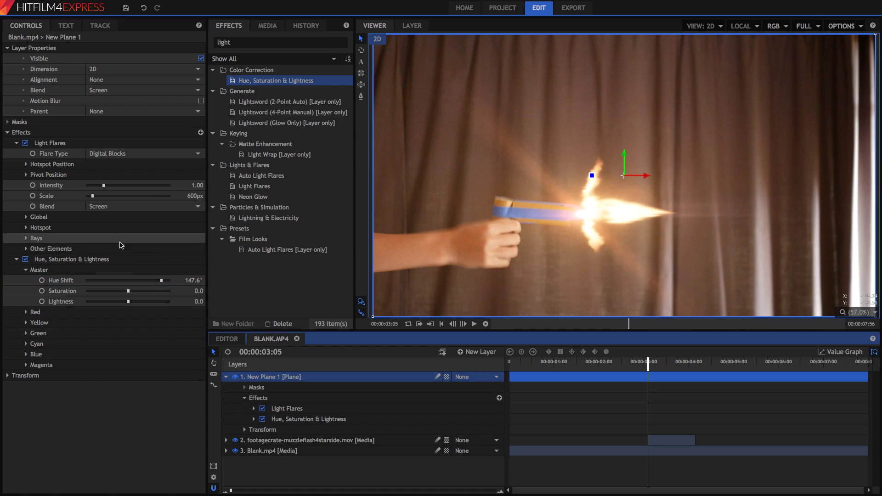
- Set the flare intensity to 0.8 on the muzzle and start the plane at 00:00:03:05
{"action": "left_click", "coordinate": [69, 143]}
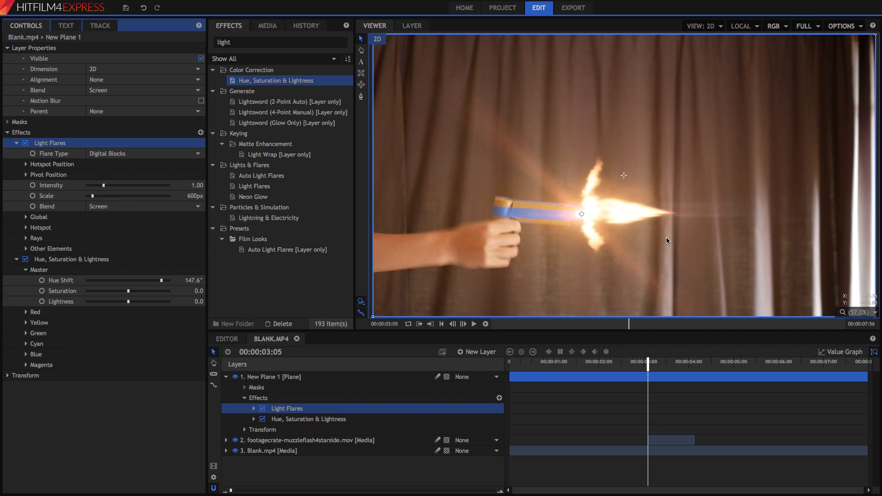
{"action": "mouse_move", "coordinate": [582, 215]}
{"action": "left_mouse_down"}
{"action": "mouse_move", "coordinate": [619, 212]}
{"action": "mouse_move", "coordinate": [585, 215]}
{"action": "left_mouse_up"}
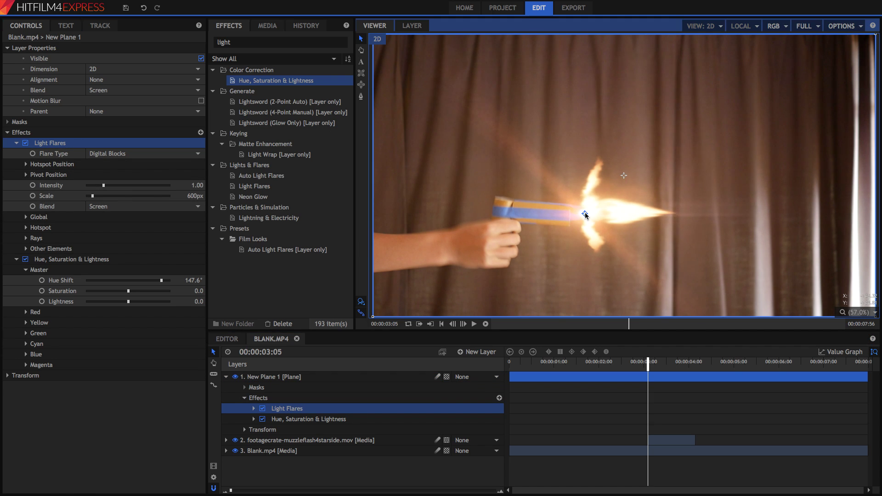
{"action": "mouse_move", "coordinate": [103, 185]}
{"action": "left_mouse_down"}
{"action": "mouse_move", "coordinate": [116, 183]}
{"action": "mouse_move", "coordinate": [98, 197]}
{"action": "mouse_move", "coordinate": [109, 198]}
{"action": "mouse_move", "coordinate": [89, 197]}
{"action": "mouse_move", "coordinate": [101, 190]}
{"action": "left_mouse_up"}
{"action": "left_click_drag", "start_coordinate": [510, 377], "coordinate": [649, 394]}
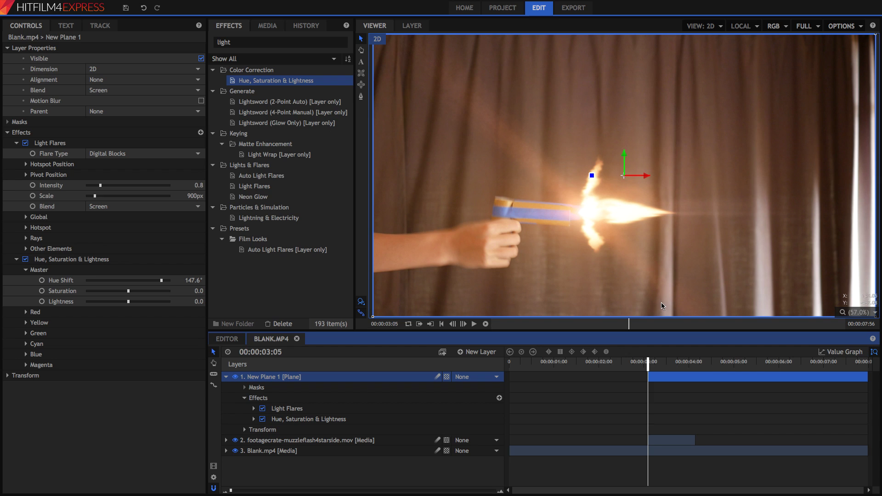
- Trim the flare plane's out point to the flash frames and preview the firing range
{"action": "key", "text": "Right"}
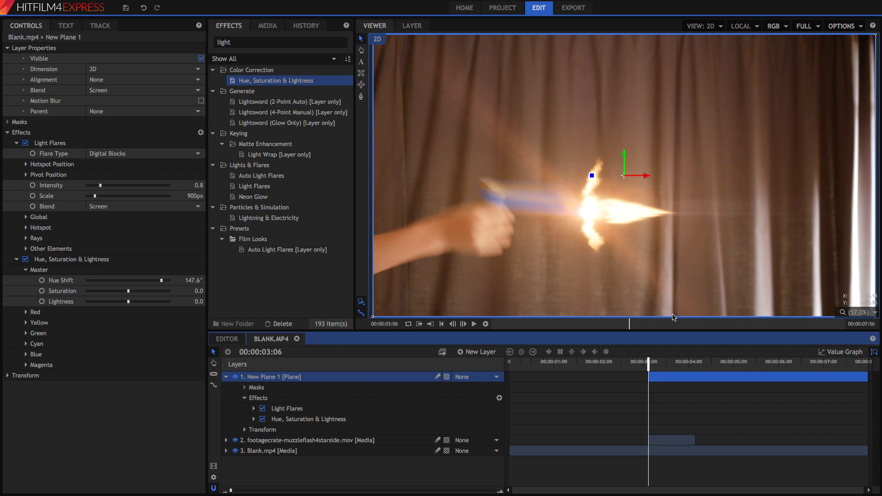
{"action": "key", "text": "Right"}
{"action": "left_click_drag", "start_coordinate": [866, 374], "coordinate": [649, 374]}
{"action": "key", "text": "Left"}
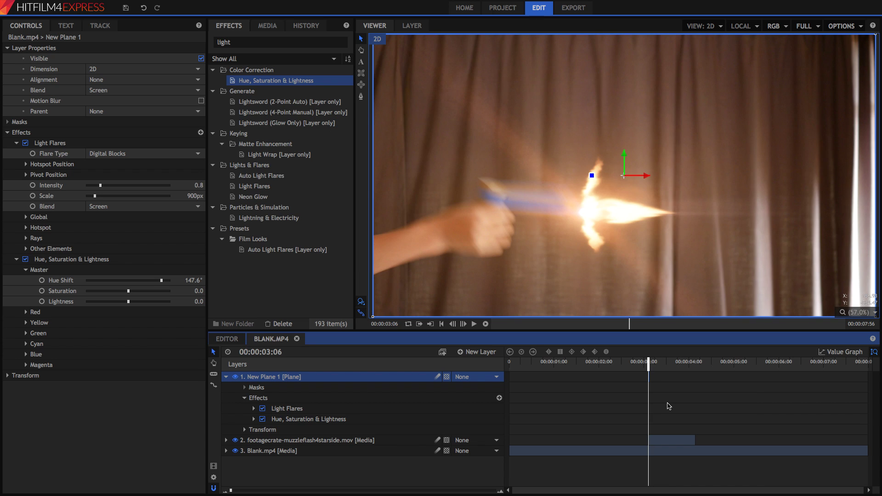
{"action": "left_click", "coordinate": [474, 323]}
{"action": "left_click", "coordinate": [473, 323]}
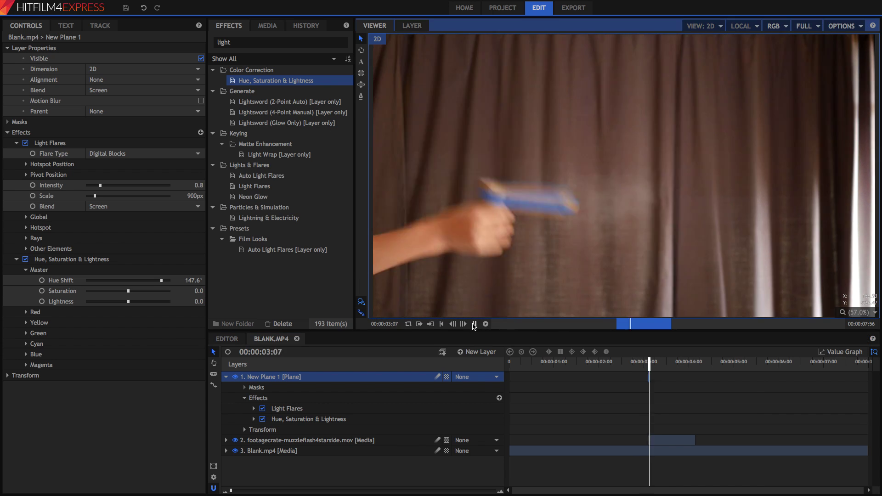
{"action": "mouse_move", "coordinate": [631, 329]}
{"action": "left_mouse_down"}
{"action": "mouse_move", "coordinate": [642, 326]}
{"action": "mouse_move", "coordinate": [618, 324]}
{"action": "left_mouse_up"}
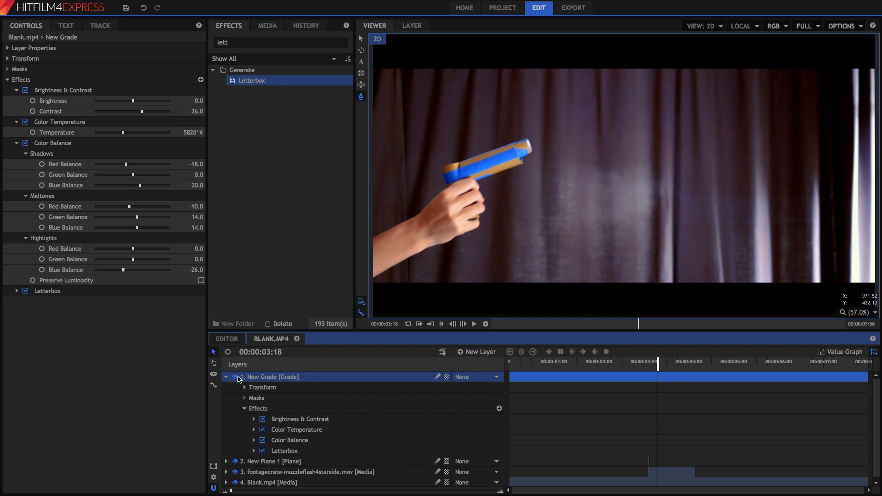
- Compare the composite with and without the New Grade layer at the 00:00:03:06 muzzle-flash frame
{"action": "left_click", "coordinate": [235, 377]}
{"action": "left_click", "coordinate": [235, 377]}
{"action": "left_click", "coordinate": [646, 367]}
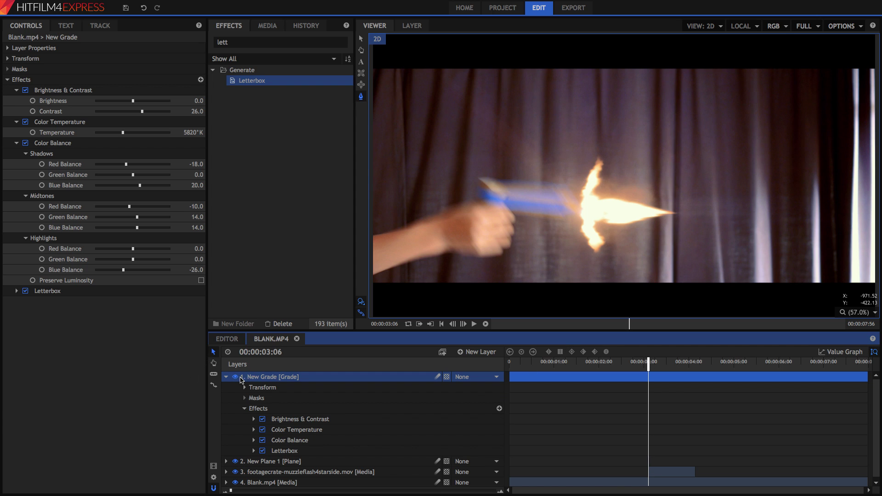
{"action": "left_click", "coordinate": [235, 377]}
{"action": "left_click", "coordinate": [235, 377]}
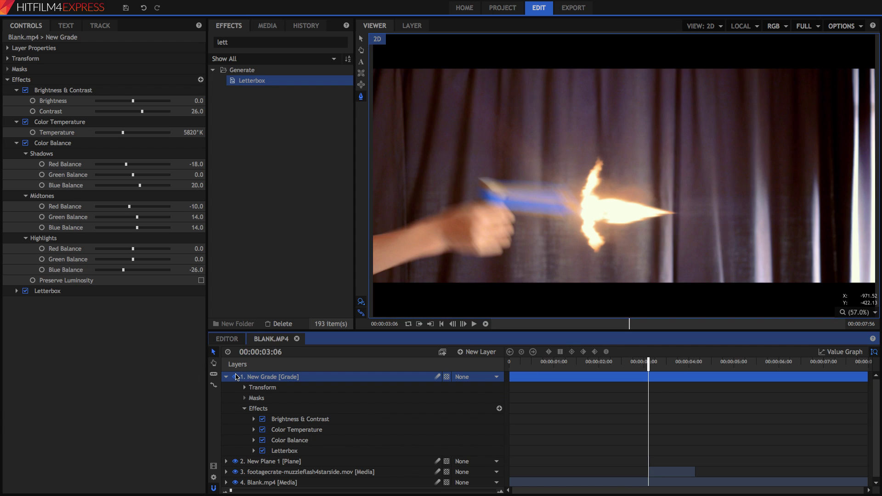